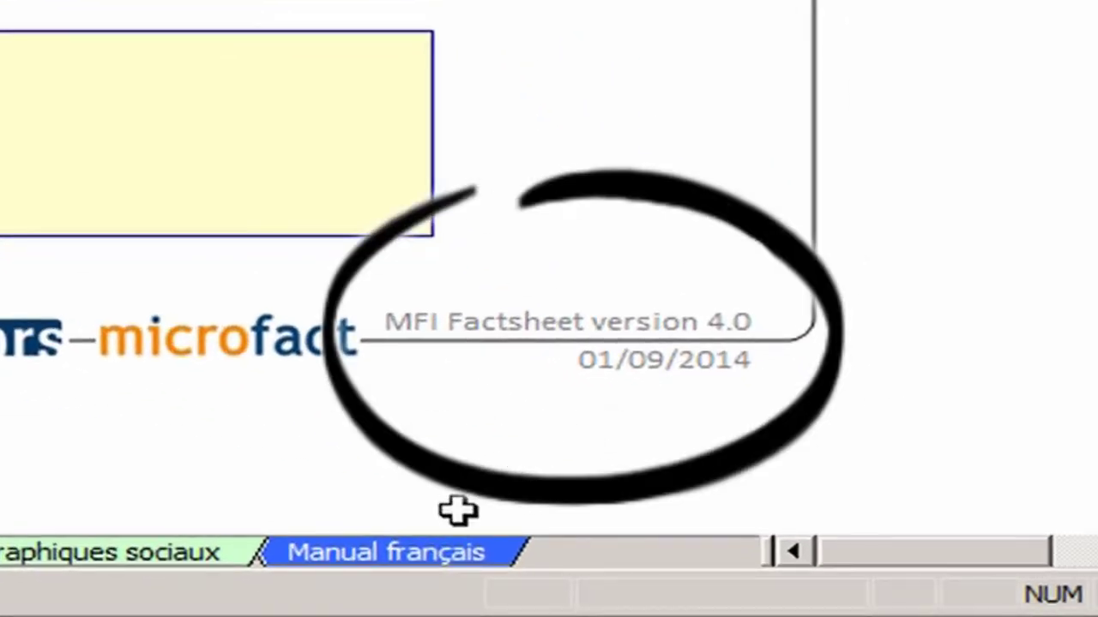
Switch the factsheet's language from English to Français on the identification sheet
{"action": "left_click", "coordinate": [426, 549]}
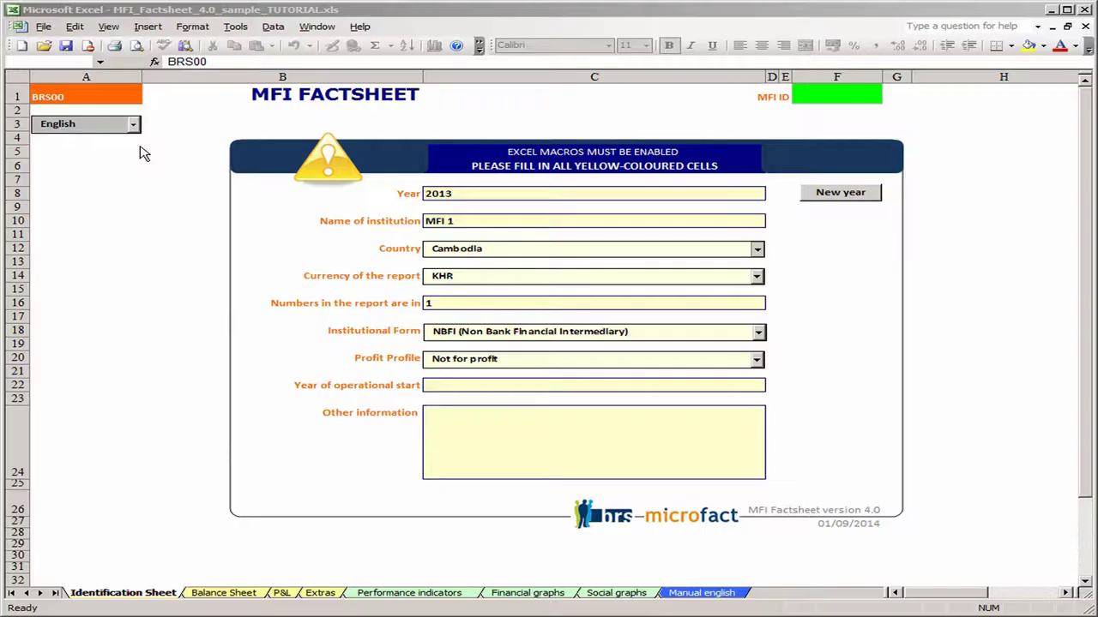
{"action": "left_click", "coordinate": [133, 124]}
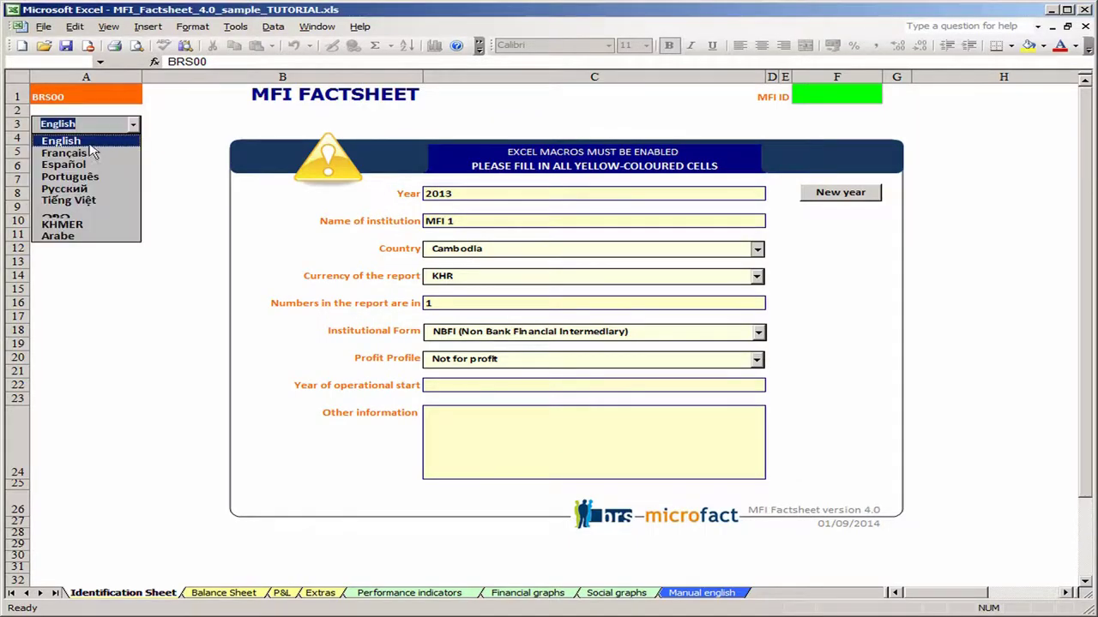
{"action": "left_click", "coordinate": [80, 156]}
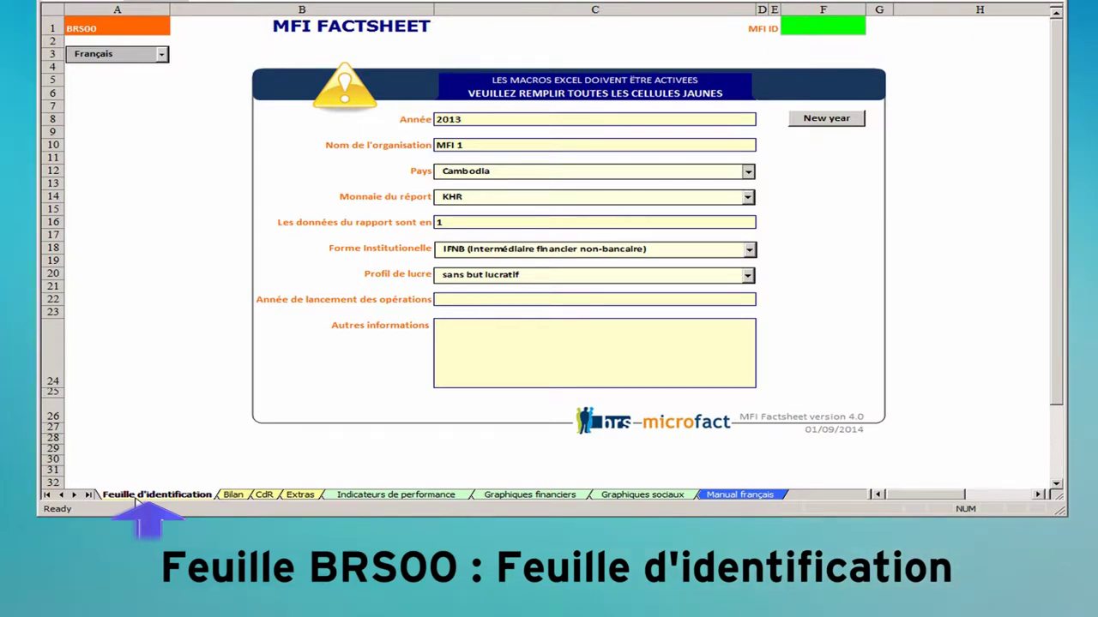
Look through every sheet in order, from Feuille d'identification, Bilan, CdR and Extras through the indicators and graphs to Manual français
{"action": "left_click", "coordinate": [140, 495]}
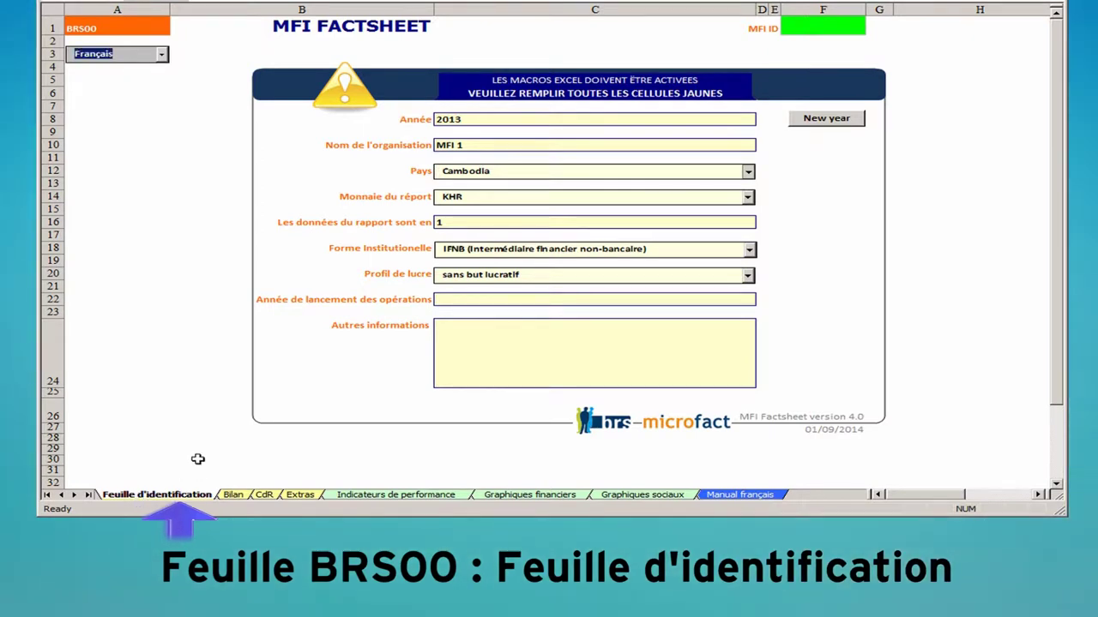
{"action": "left_click", "coordinate": [233, 496]}
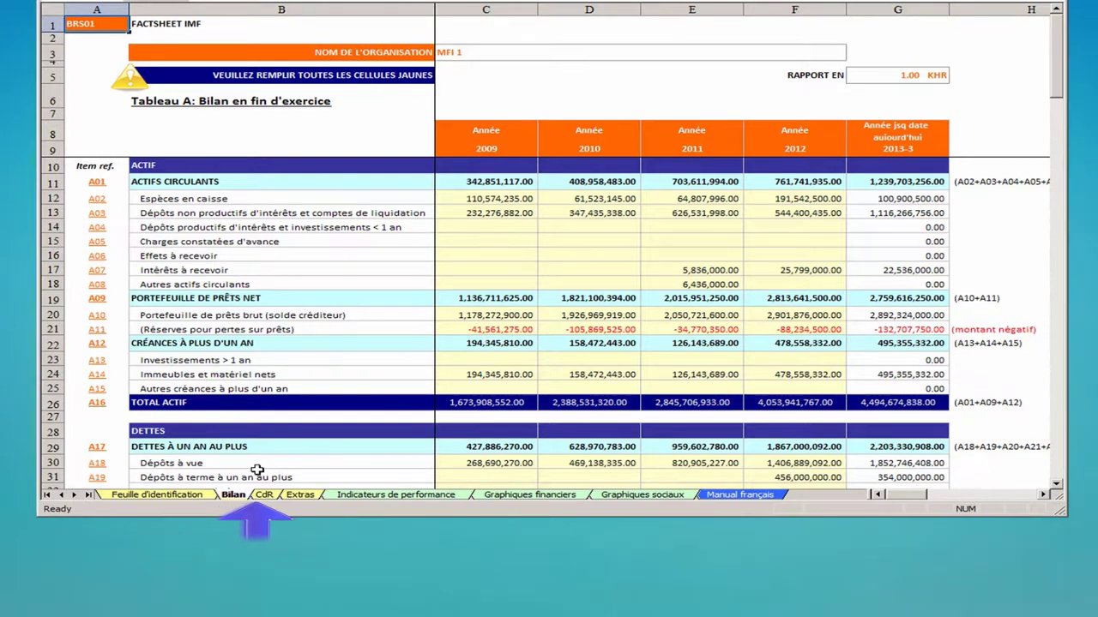
{"action": "left_click", "coordinate": [265, 496]}
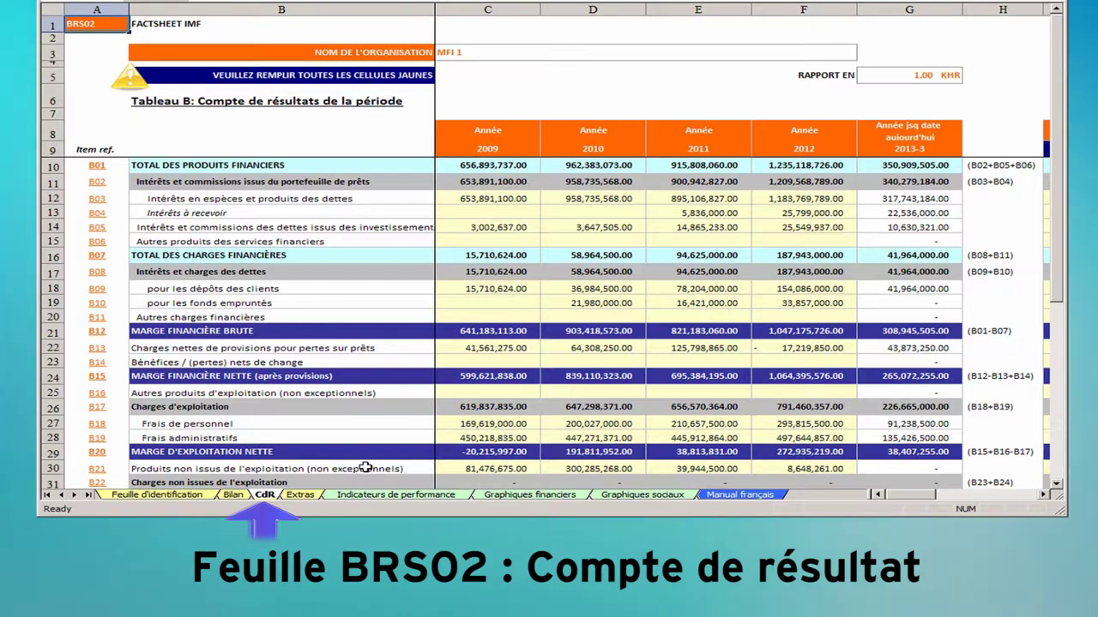
{"action": "left_click", "coordinate": [302, 496]}
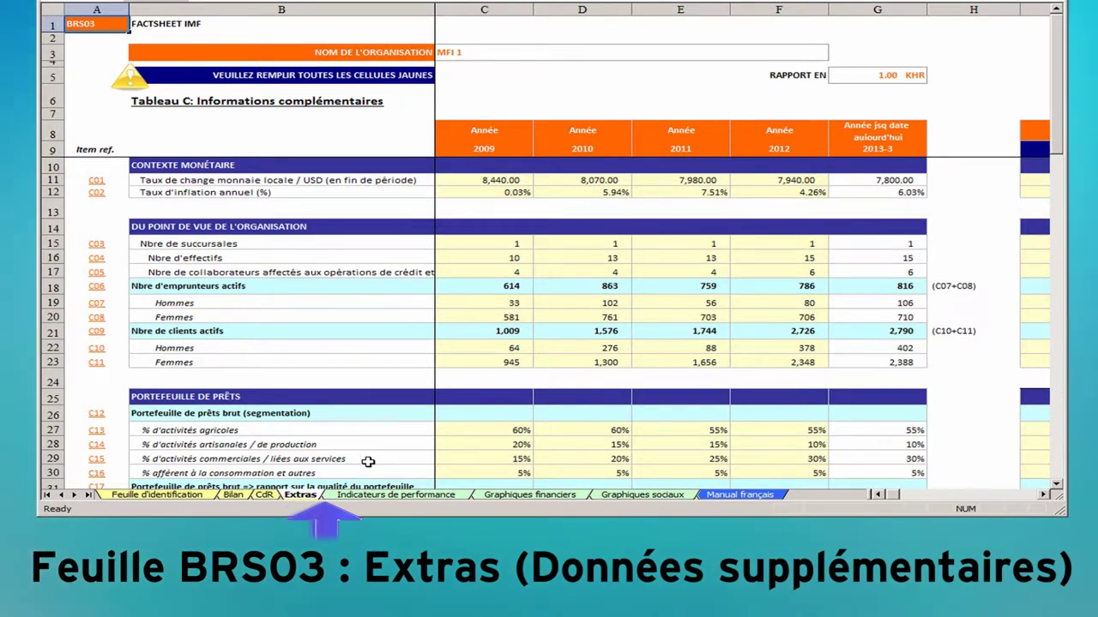
{"action": "left_click", "coordinate": [383, 496]}
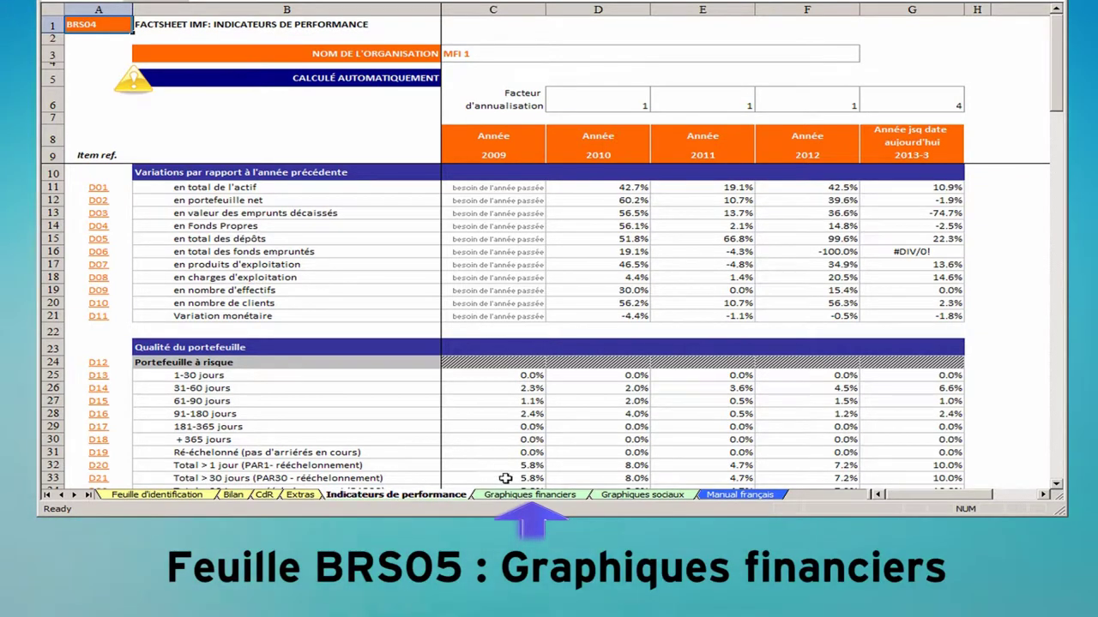
{"action": "left_click", "coordinate": [525, 496]}
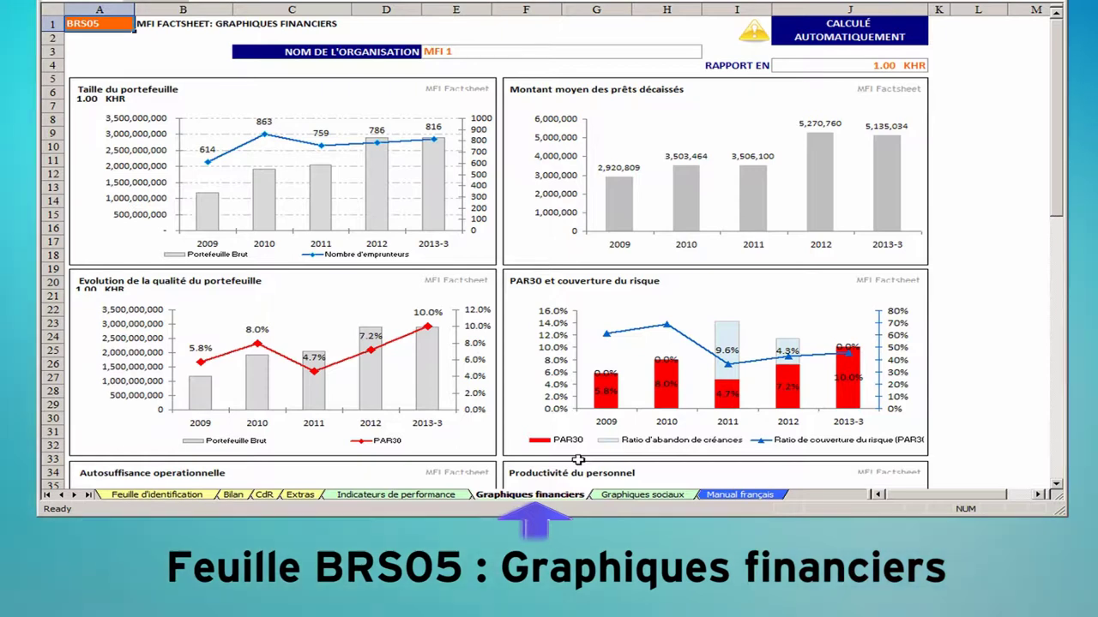
{"action": "left_click", "coordinate": [633, 495]}
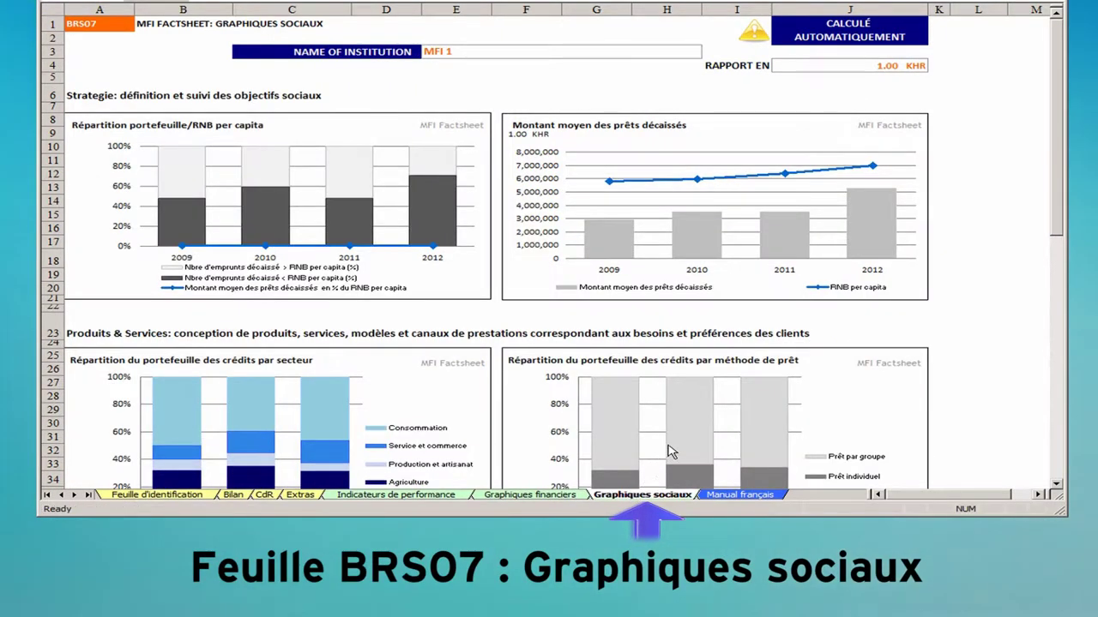
{"action": "left_click", "coordinate": [723, 496]}
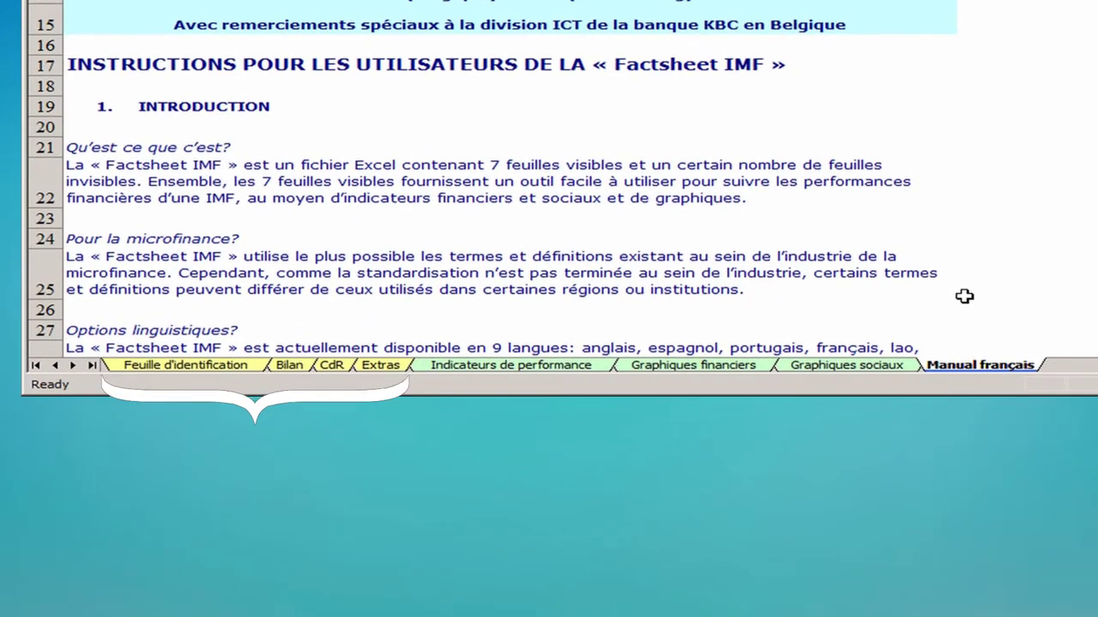
Review the four yellow data-entry sheets: Feuille d'identification, Bilan, CdR and Extras
{"action": "left_click", "coordinate": [236, 367]}
{"action": "left_click", "coordinate": [296, 367]}
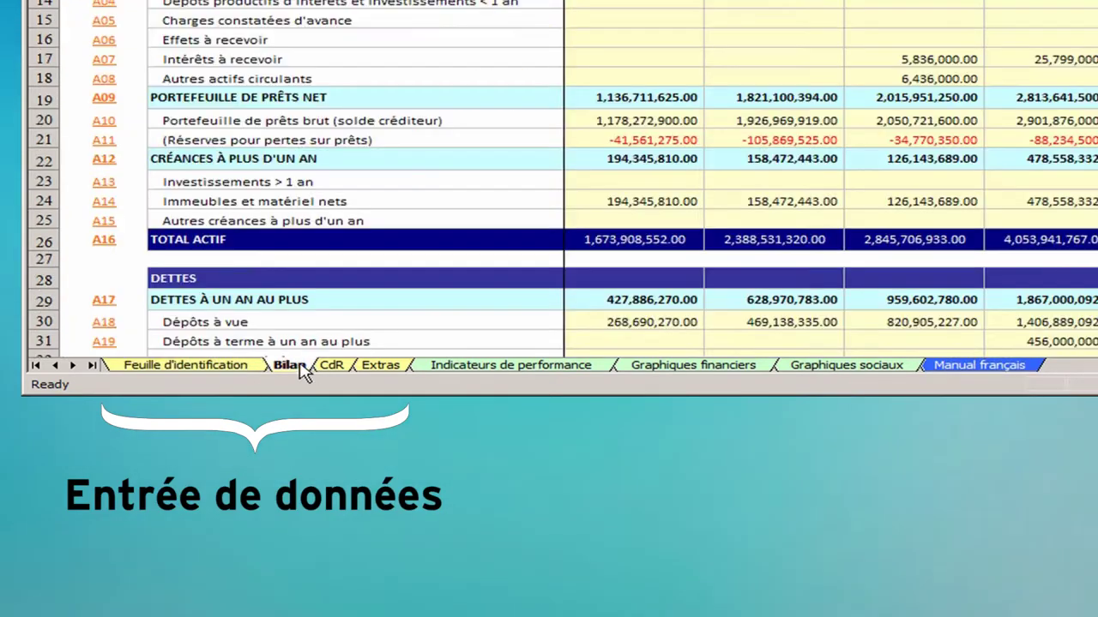
{"action": "left_click", "coordinate": [331, 367]}
{"action": "left_click", "coordinate": [368, 369]}
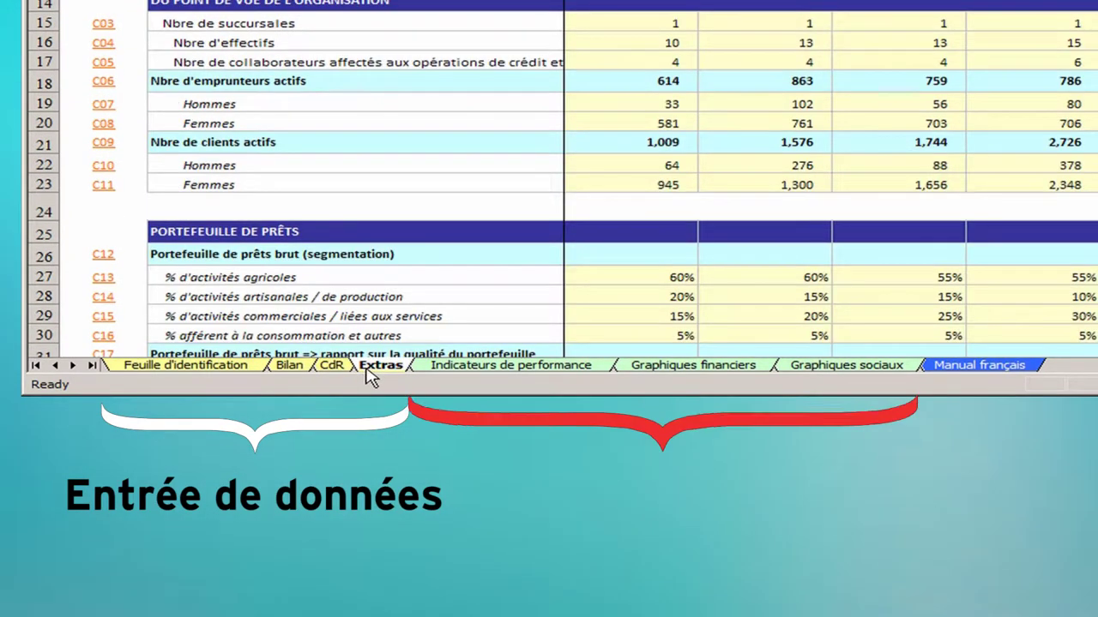
Review the automatically calculated sheets Indicateurs de performance, Graphiques financiers and Graphiques sociaux, ending on the Manual français sheet
{"action": "left_click", "coordinate": [457, 368]}
{"action": "left_click", "coordinate": [695, 369]}
{"action": "left_click", "coordinate": [809, 369]}
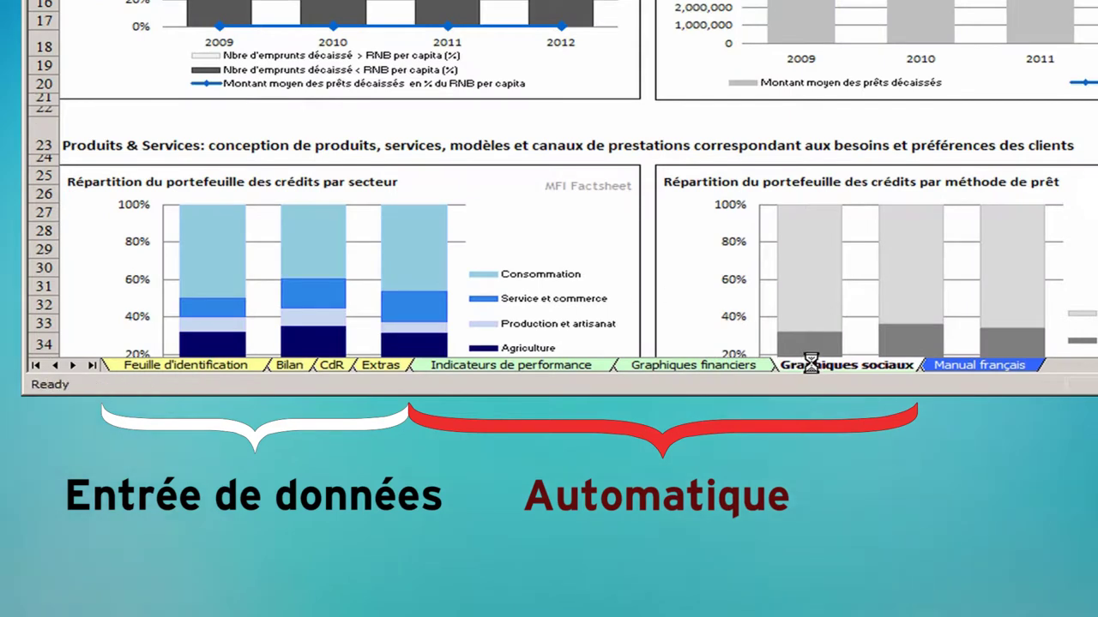
{"action": "left_click", "coordinate": [986, 367]}
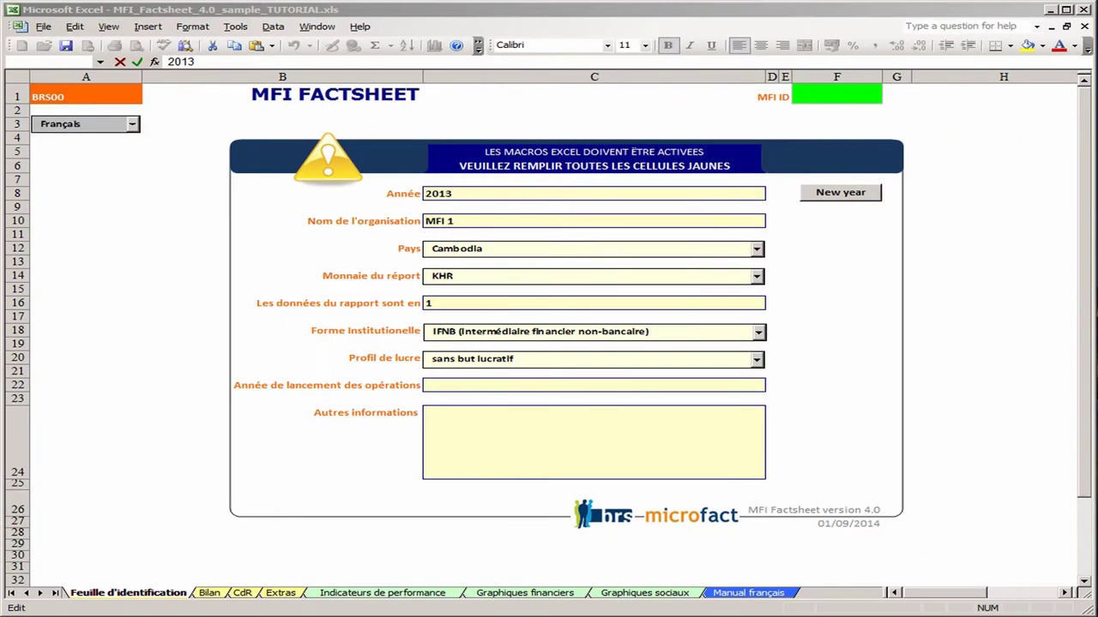
Set Année on the identification sheet to 2015 and check the year headings in the Bilan sheet
{"action": "left_click", "coordinate": [513, 192]}
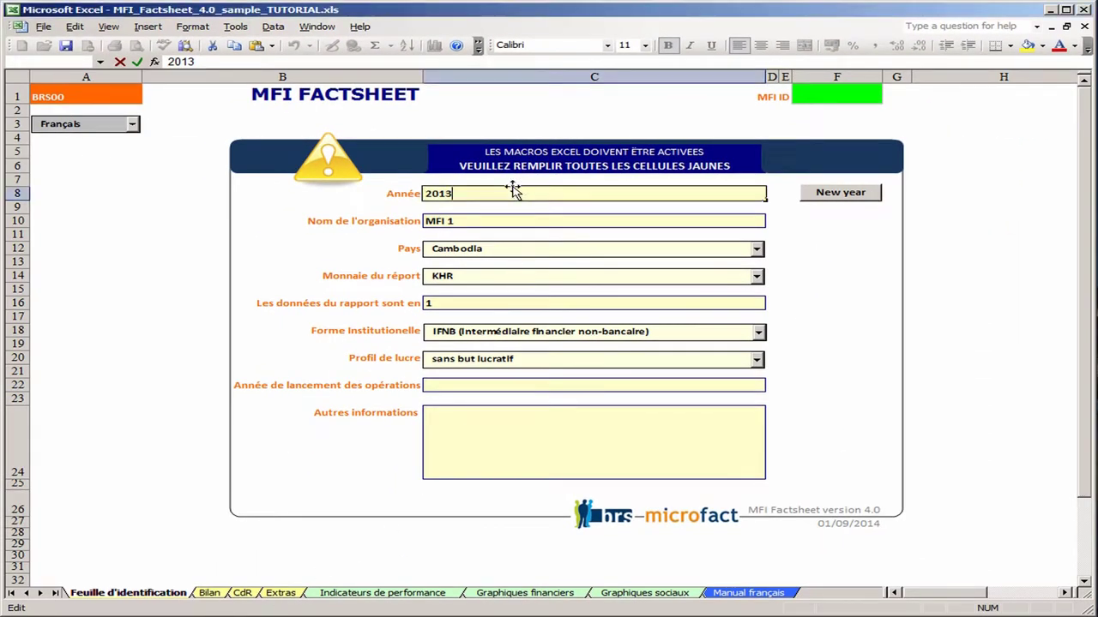
{"action": "key", "text": "BackSpace"}
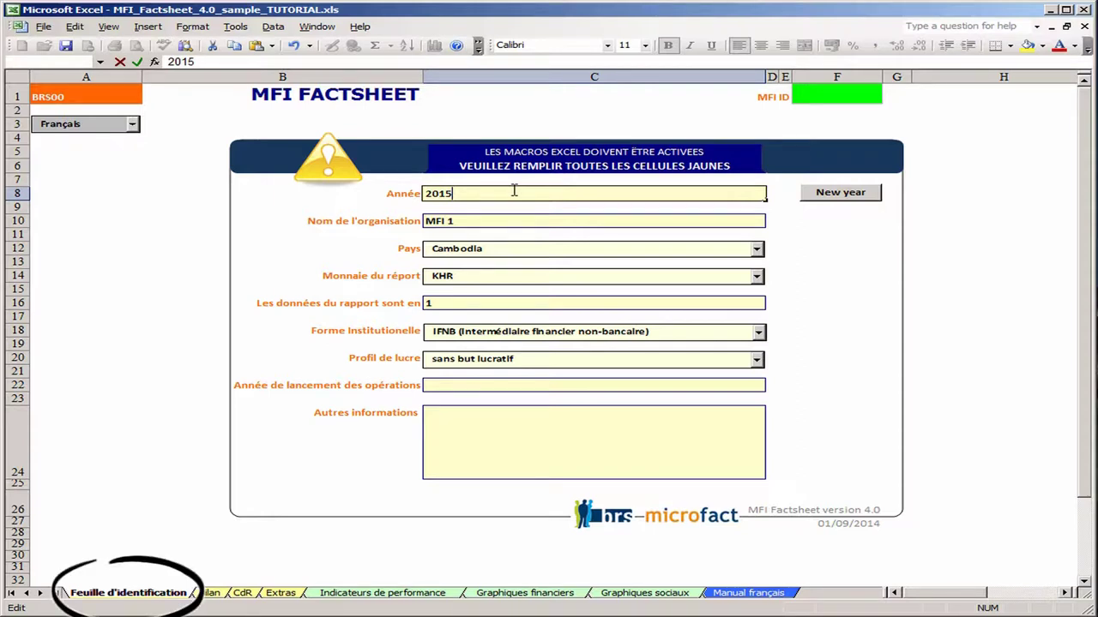
{"action": "left_click", "coordinate": [209, 593]}
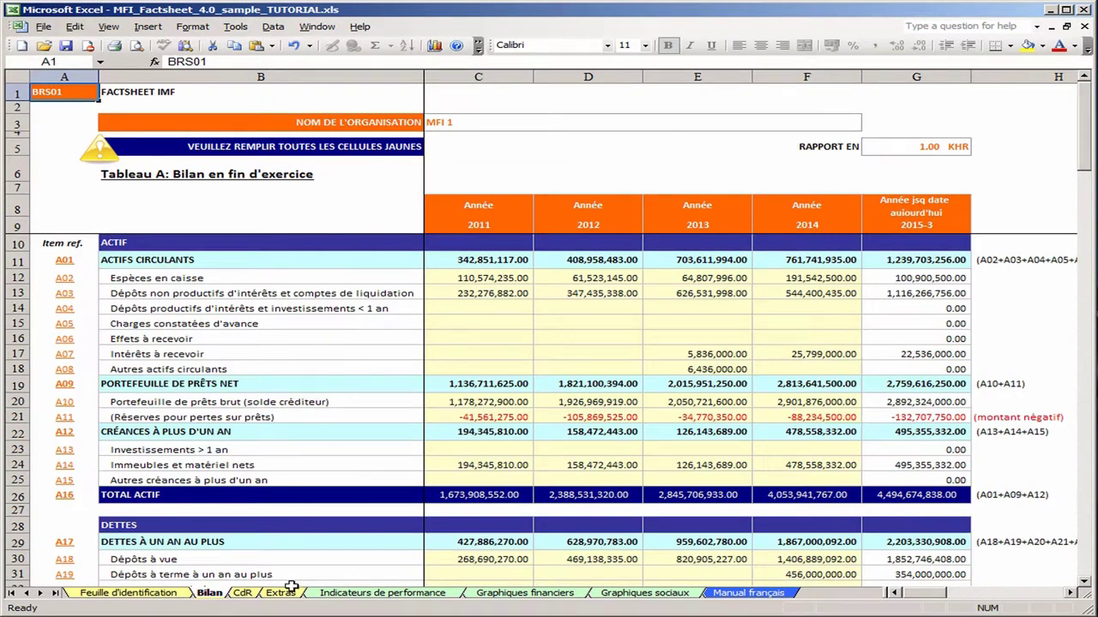
{"action": "mouse_move", "coordinate": [947, 593]}
{"action": "left_mouse_down"}
{"action": "mouse_move", "coordinate": [985, 591]}
{"action": "mouse_move", "coordinate": [926, 592]}
{"action": "left_mouse_up"}
Return to Feuille d'identification and view the currencies available for Monnaie du réport, keeping KHR
{"action": "left_click", "coordinate": [139, 595]}
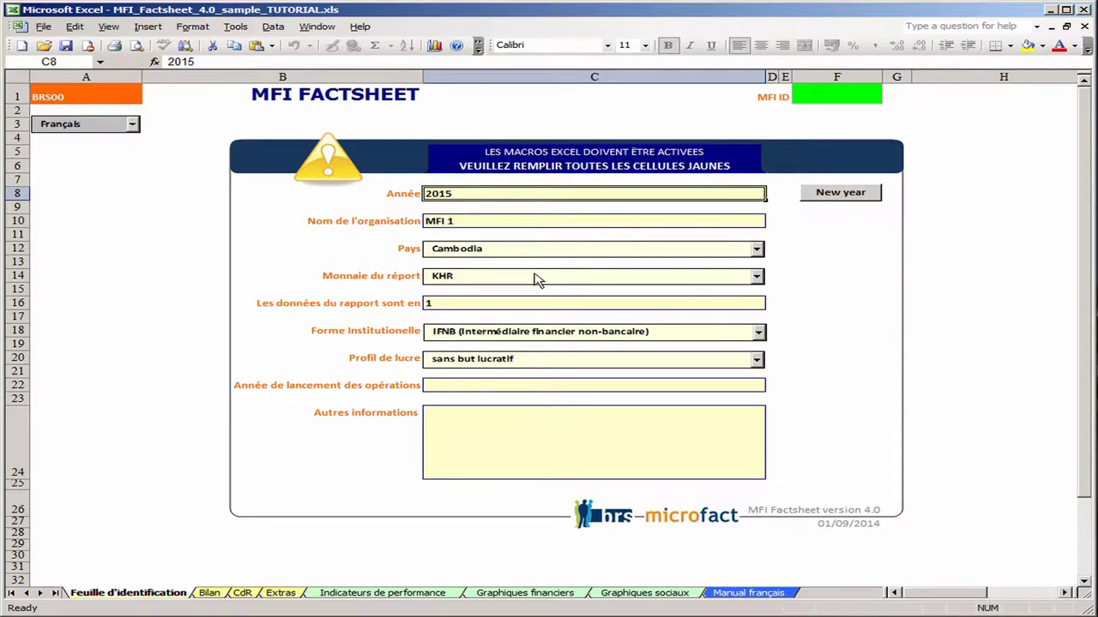
{"action": "left_click", "coordinate": [756, 276]}
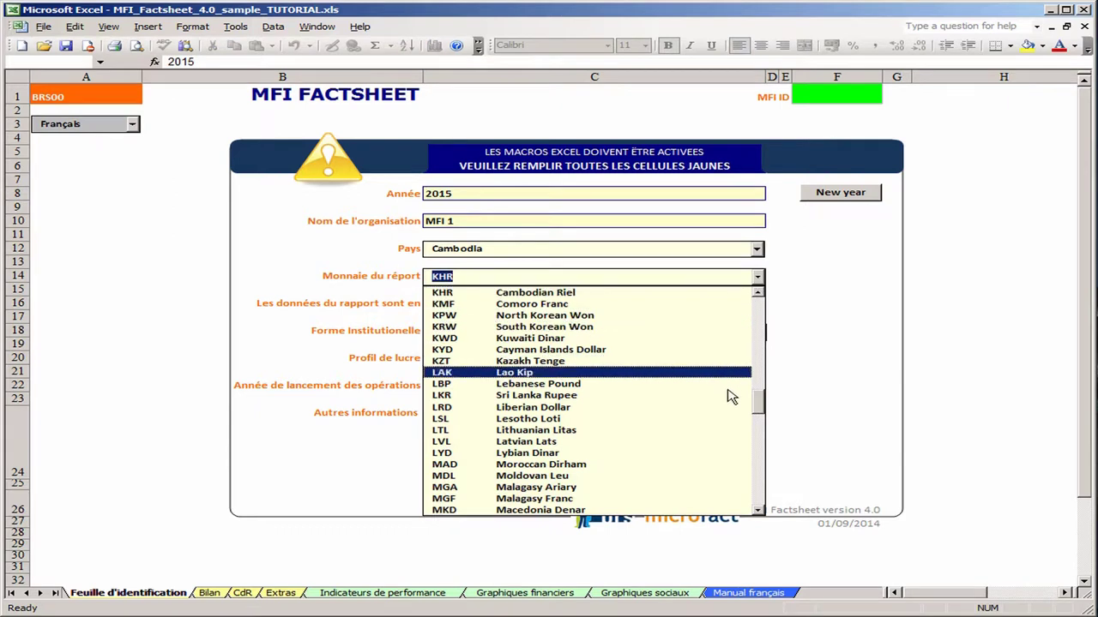
{"action": "left_click", "coordinate": [756, 276]}
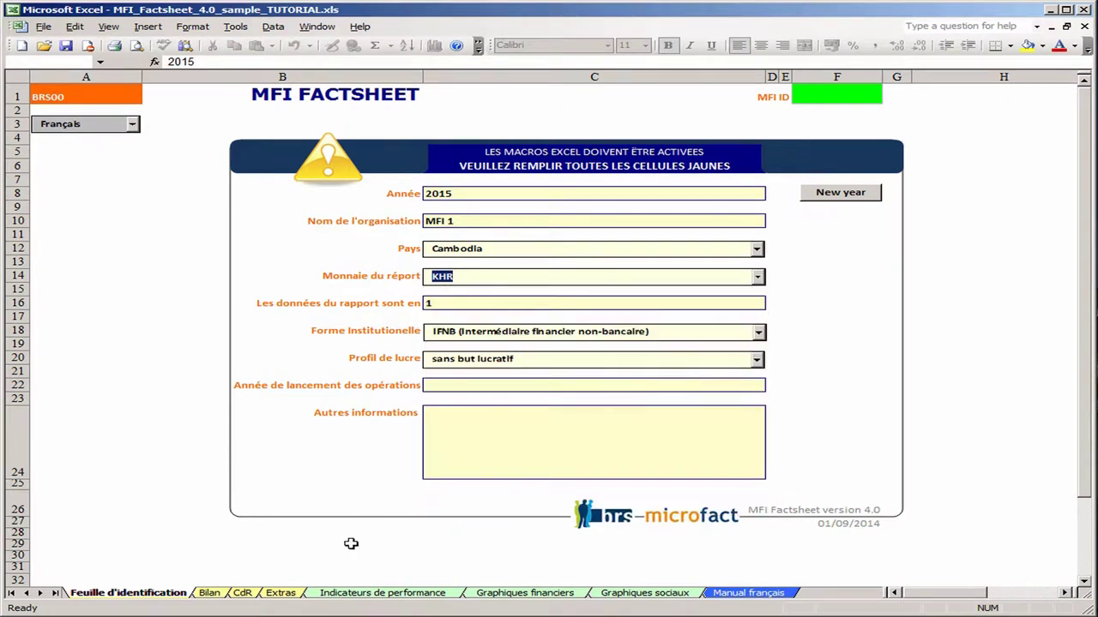
Examine the Bilan sheet down to the Dettes and Fonds propres sections, and view the income statement in the CdR sheet
{"action": "left_click", "coordinate": [209, 593]}
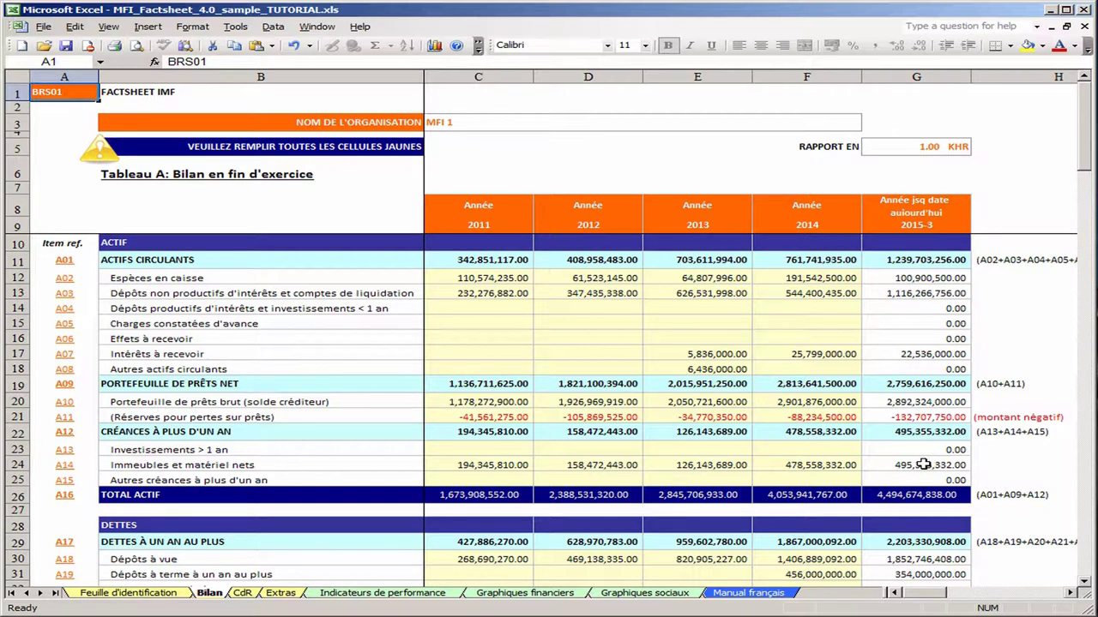
{"action": "left_click_drag", "start_coordinate": [1089, 152], "coordinate": [1074, 270]}
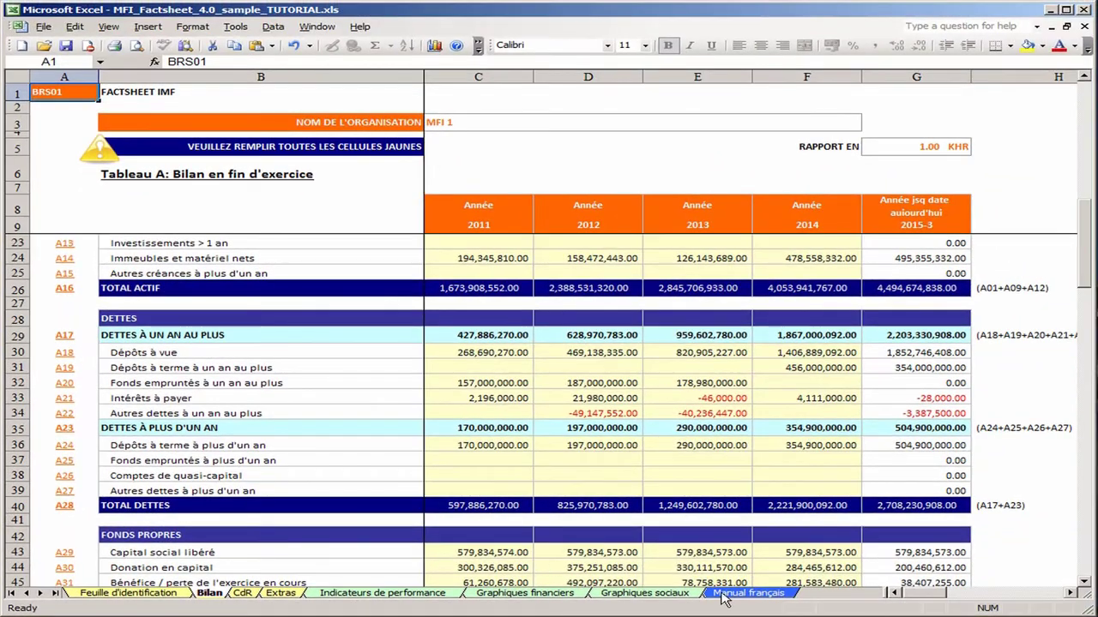
{"action": "left_click", "coordinate": [247, 598]}
{"action": "mouse_move", "coordinate": [931, 602]}
{"action": "left_mouse_down"}
{"action": "mouse_move", "coordinate": [997, 596]}
{"action": "mouse_move", "coordinate": [922, 598]}
{"action": "left_mouse_up"}
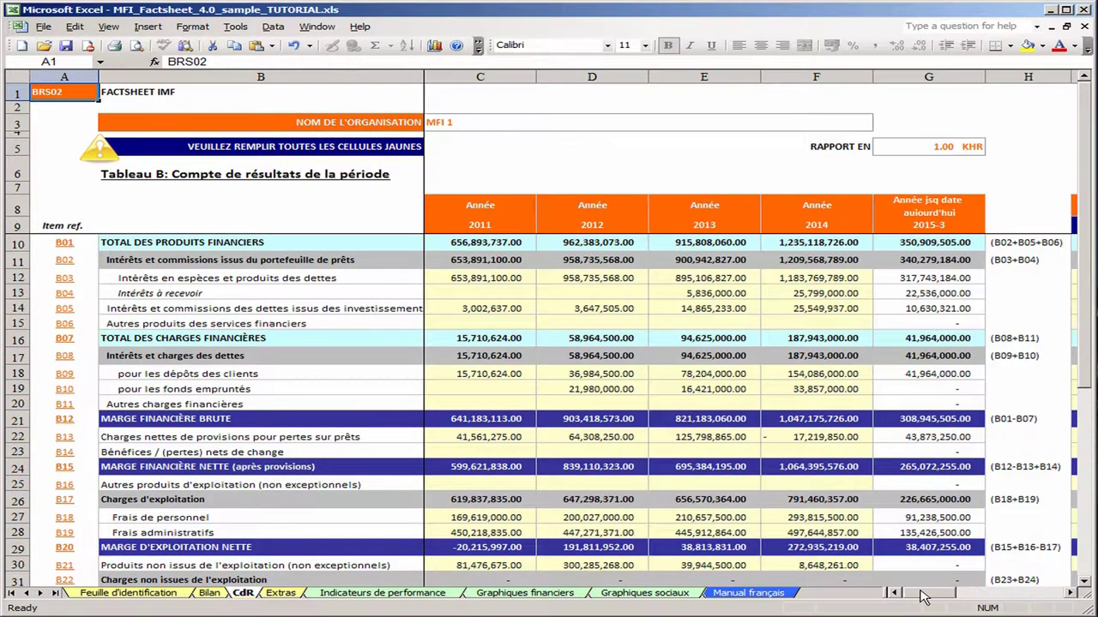